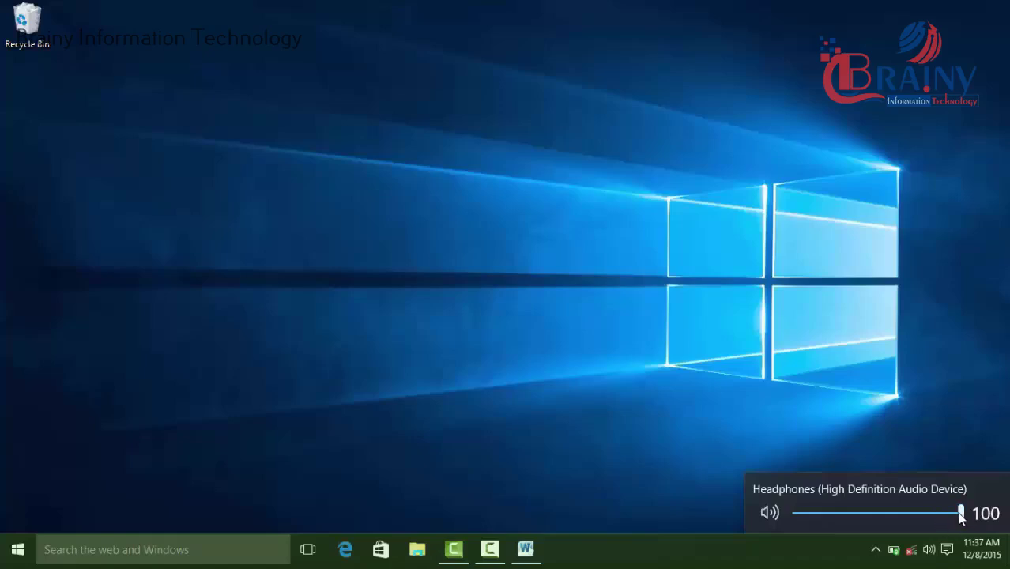
Step: Set the headphone volume to 100 and review the device and application levels in the Volume Mixer
mouse_move(961, 513)
mouse_down()
mouse_move(844, 514)
mouse_move(965, 516)
mouse_up()
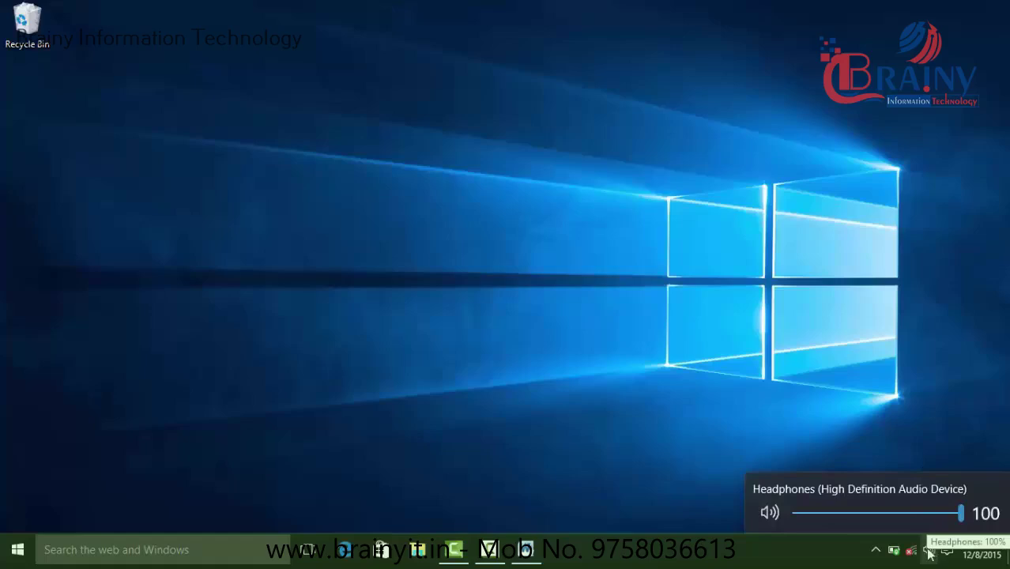
right_click(932, 554)
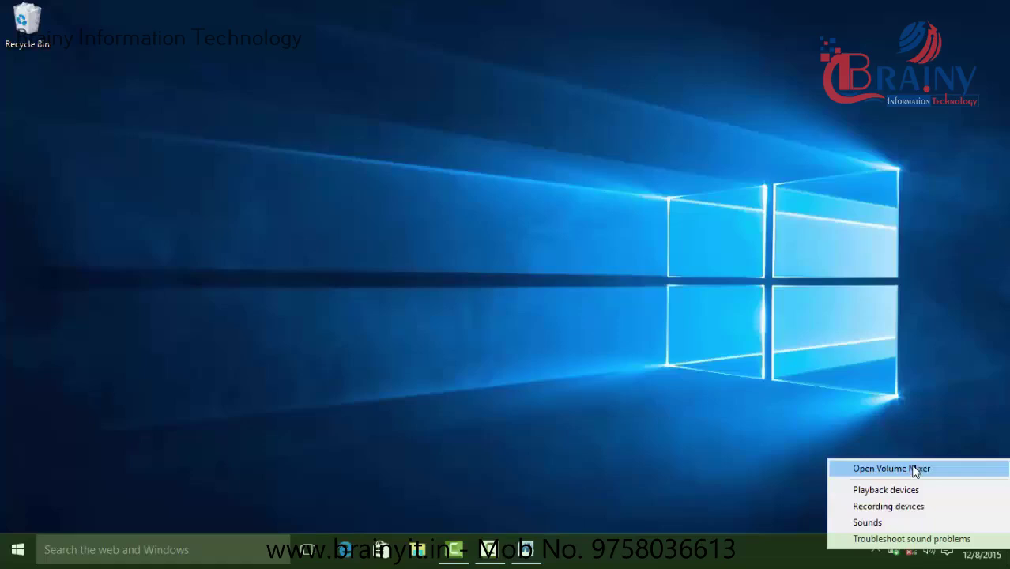
click(916, 469)
drag(736, 293, 566, 198)
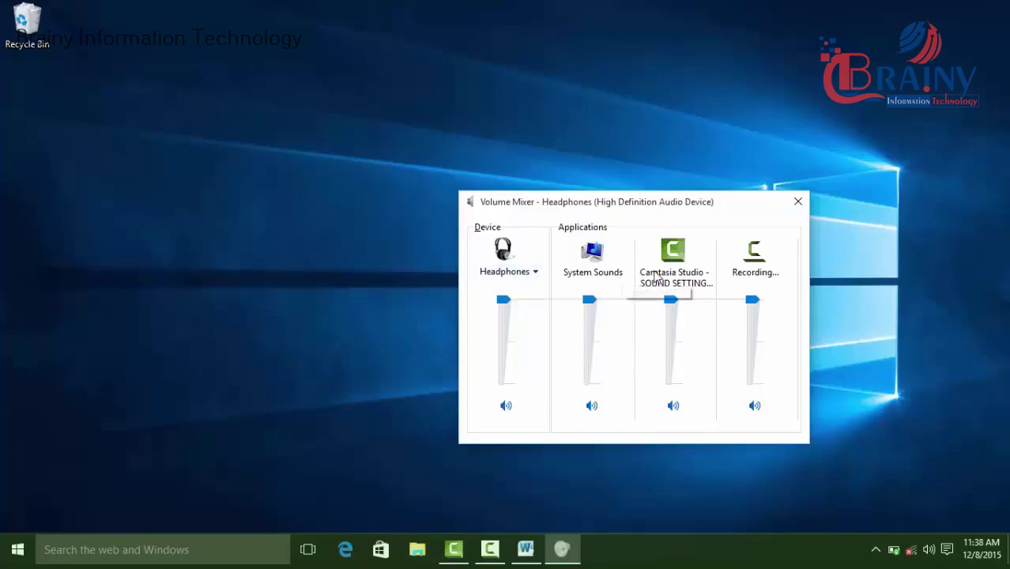
mouse_move(590, 301)
mouse_down()
mouse_move(587, 360)
mouse_move(591, 301)
mouse_up()
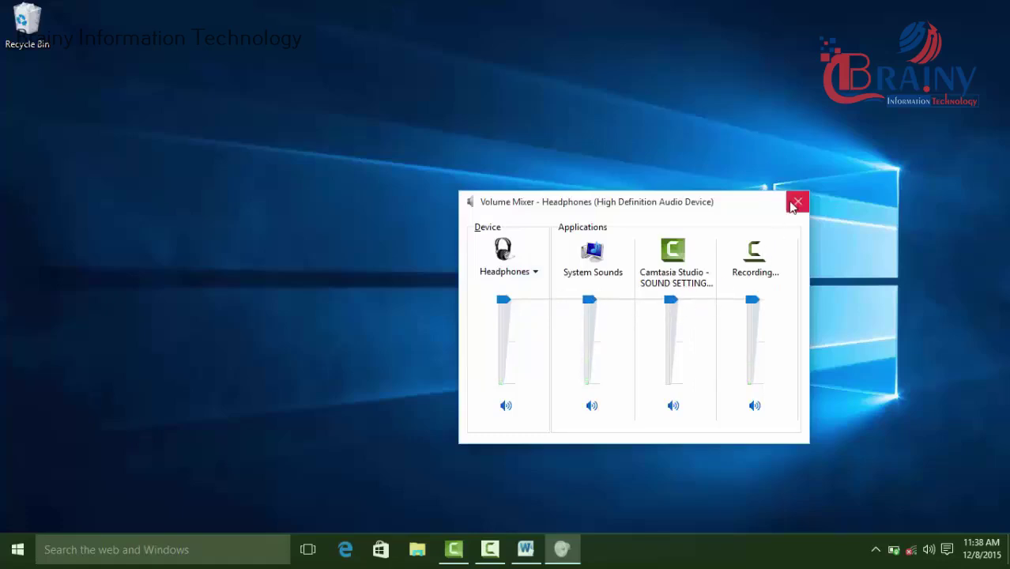
click(794, 204)
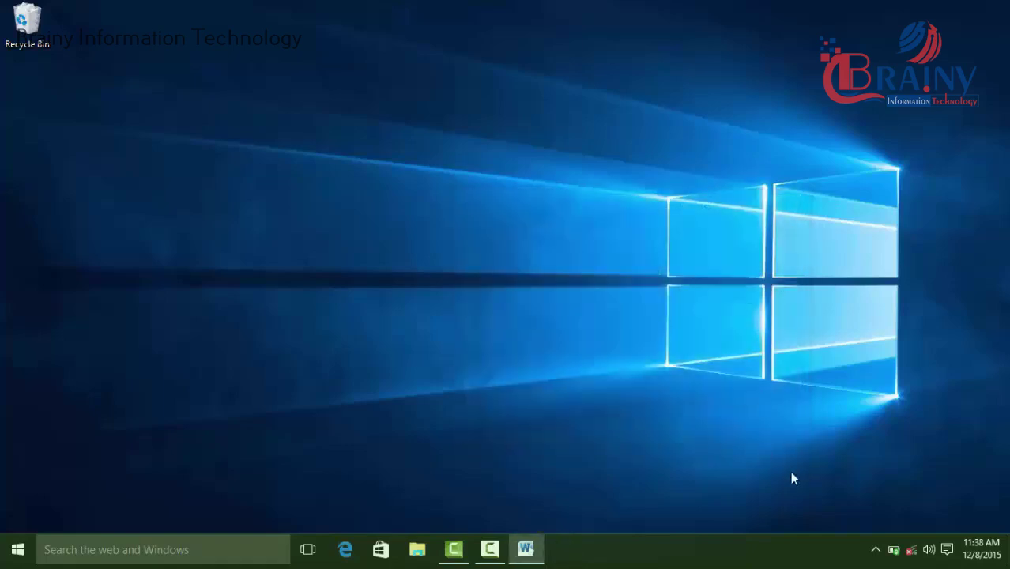
Step: Review the levels and enhancements of the Headphones playback device and close its properties without saving changes
right_click(929, 549)
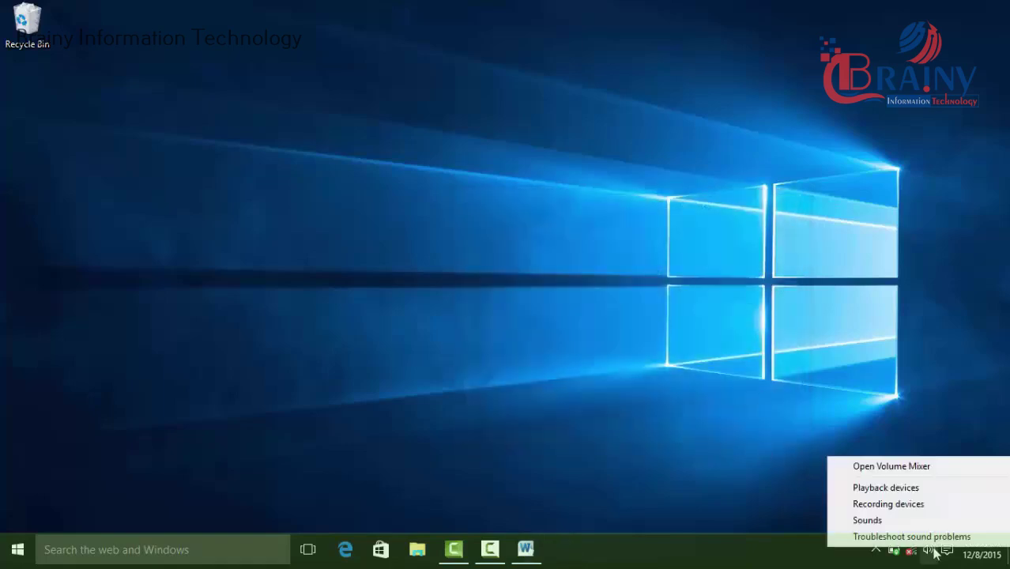
click(914, 490)
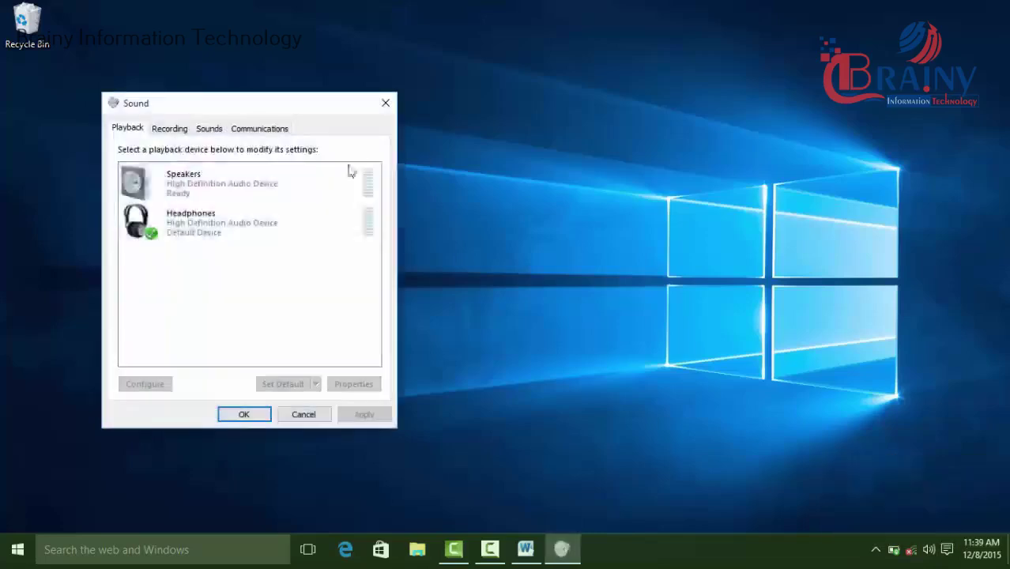
double_click(210, 229)
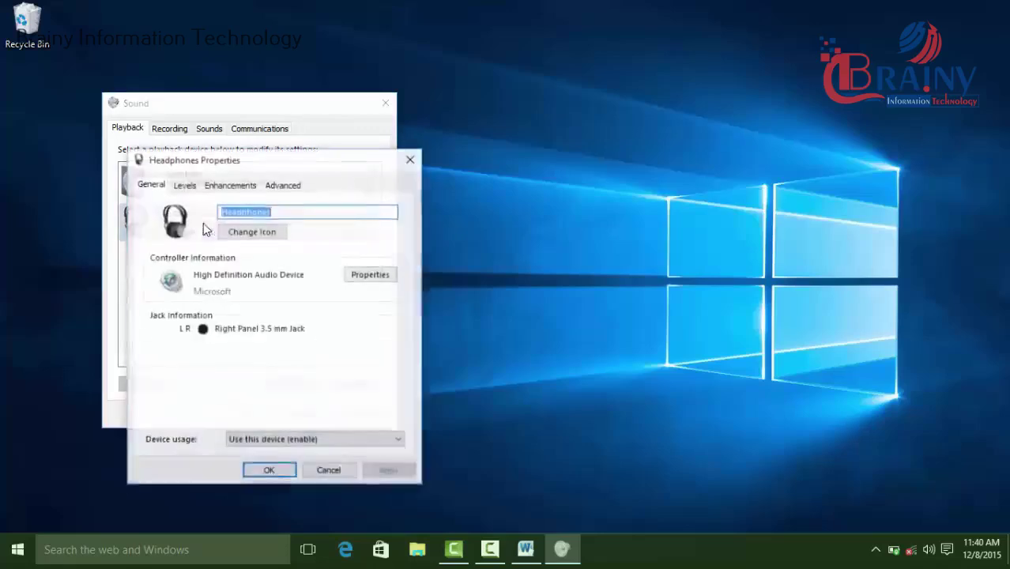
drag(280, 168, 465, 81)
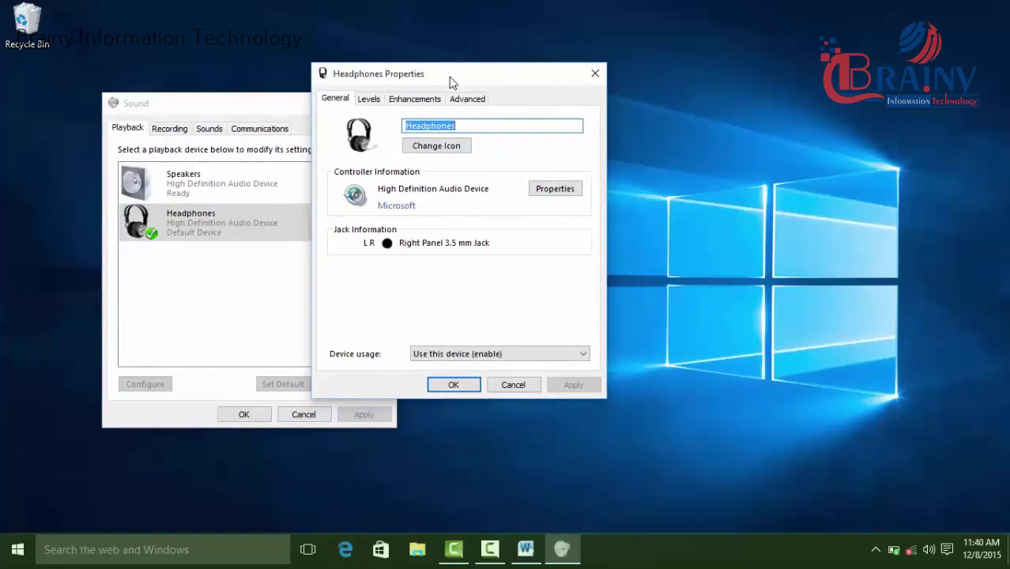
click(377, 101)
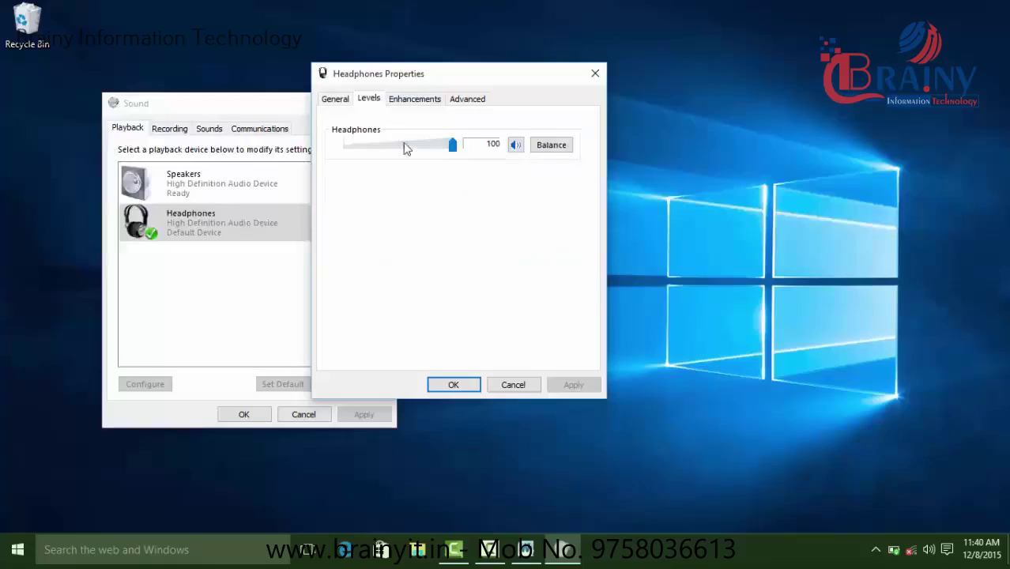
mouse_move(452, 154)
mouse_down()
mouse_move(389, 152)
mouse_move(453, 145)
mouse_up()
click(417, 100)
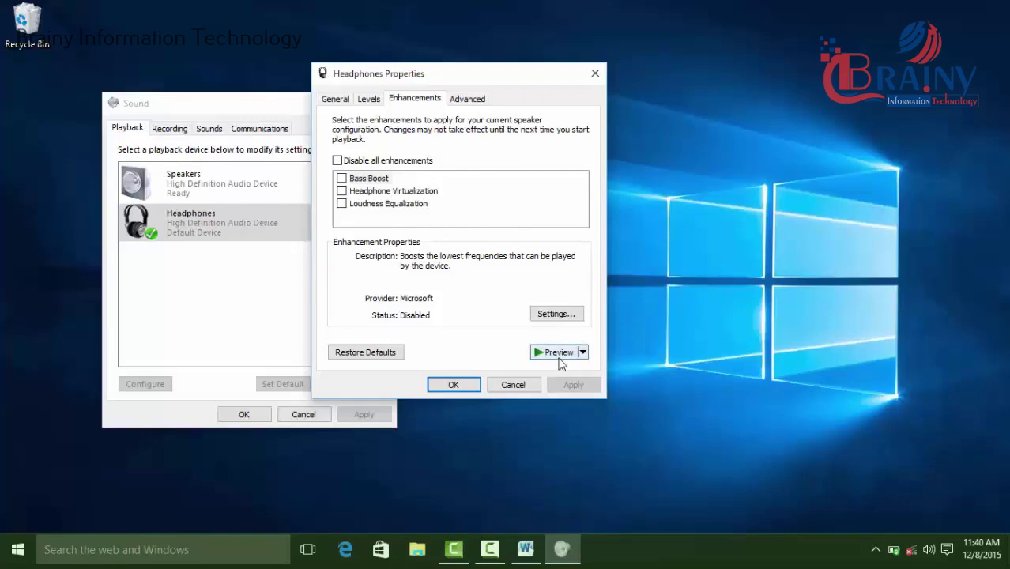
click(526, 385)
click(305, 416)
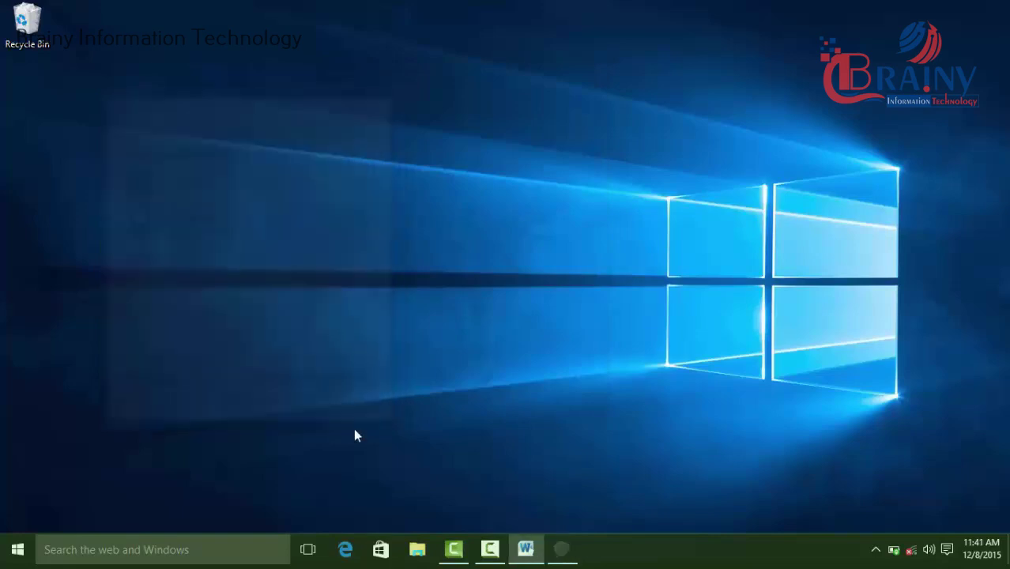
Step: View the properties of the default Microphone among the recording devices and leave the sound settings without changes
right_click(928, 549)
click(889, 506)
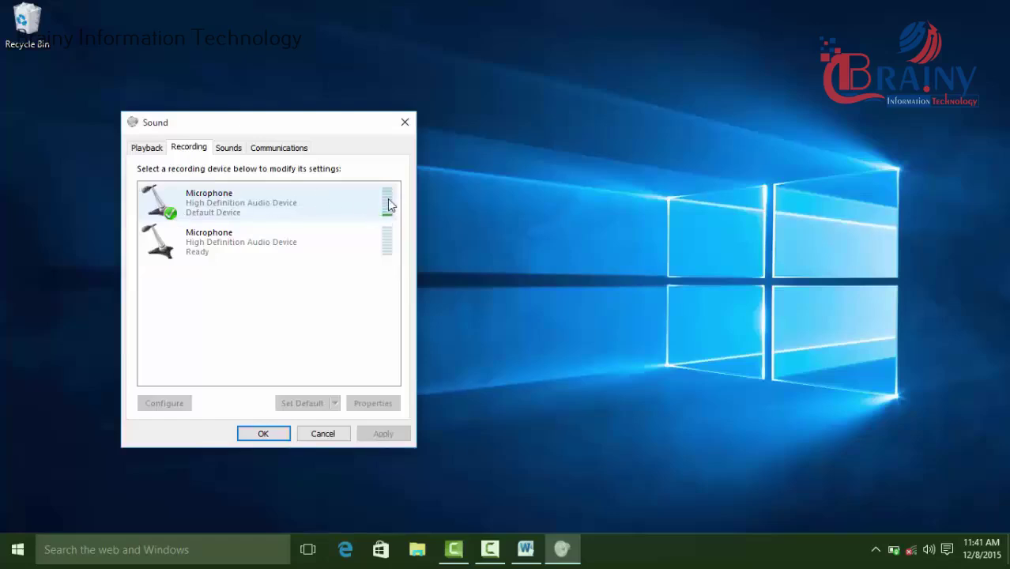
double_click(236, 207)
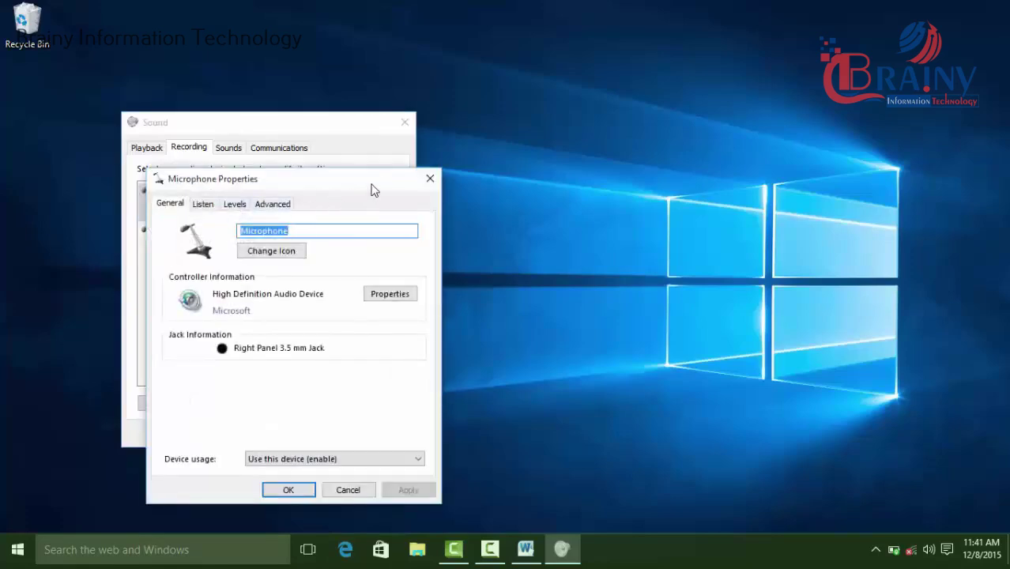
click(420, 183)
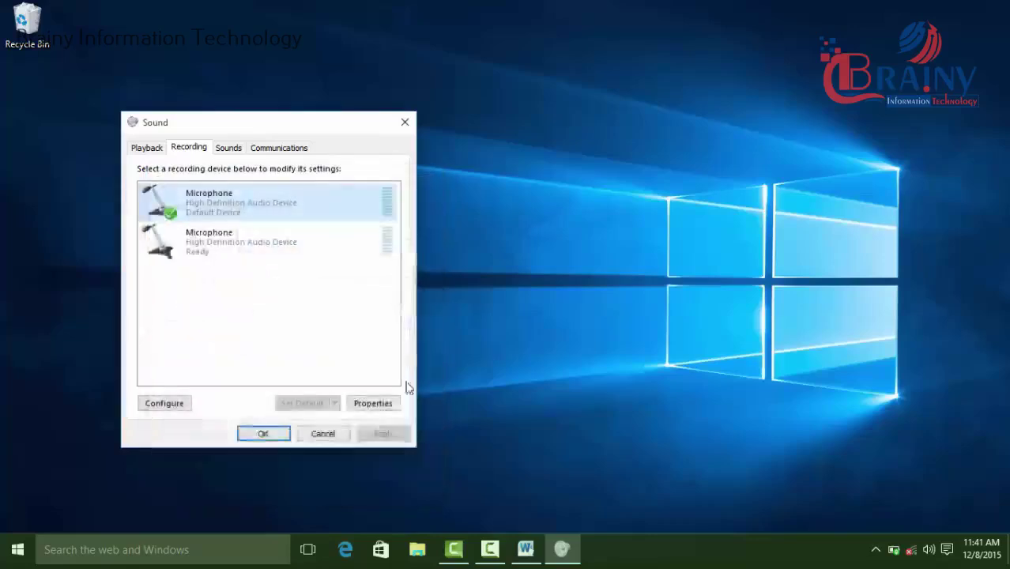
click(332, 434)
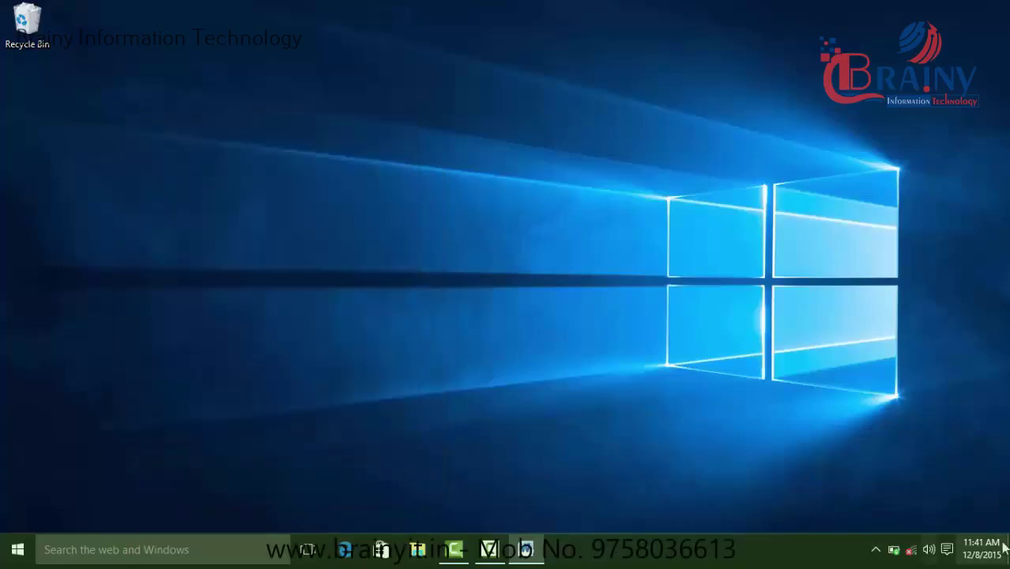
Step: Open the system sounds settings and test the sound assigned to the Asterisk program event
right_click(931, 550)
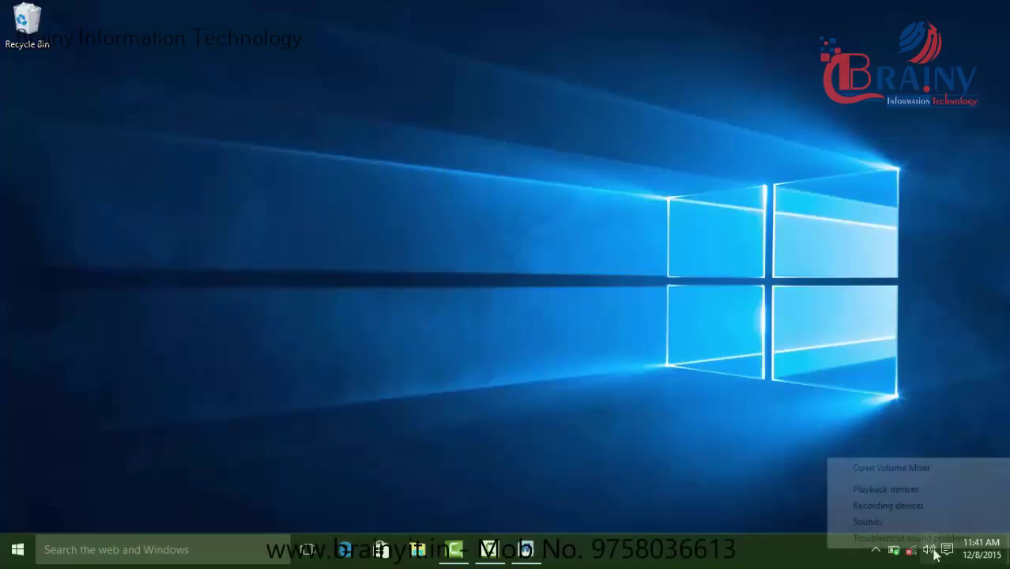
click(895, 522)
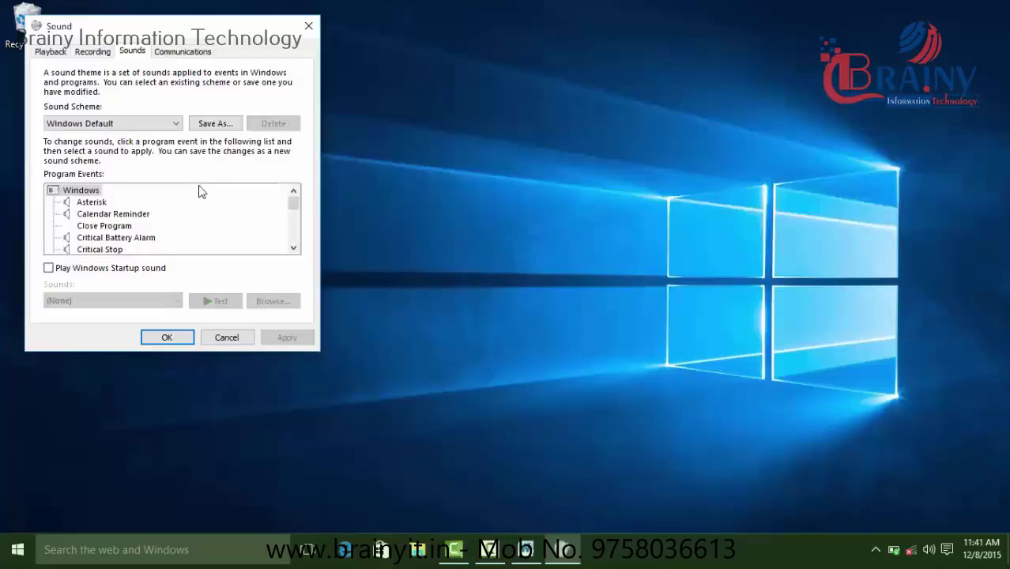
click(105, 204)
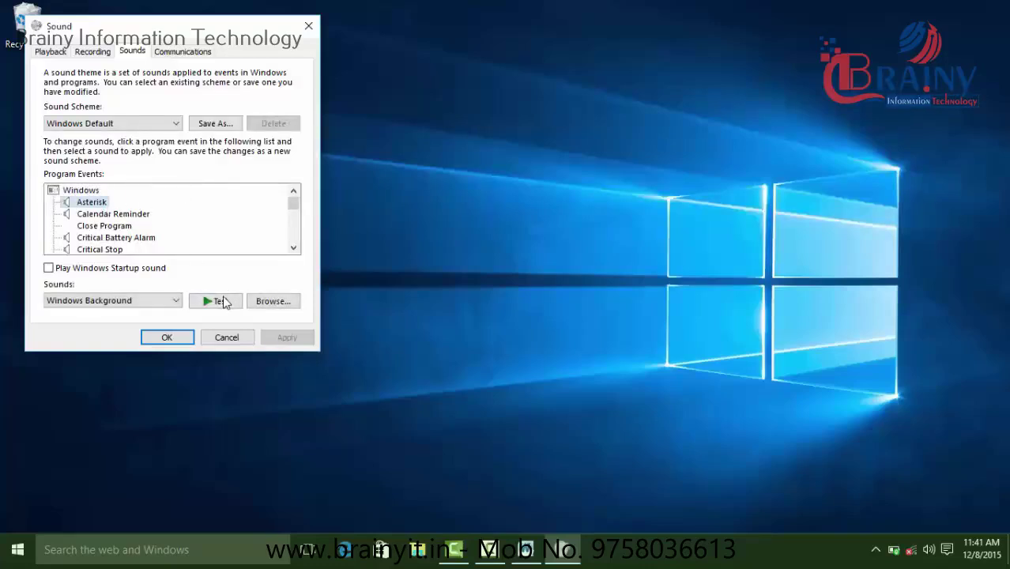
click(222, 301)
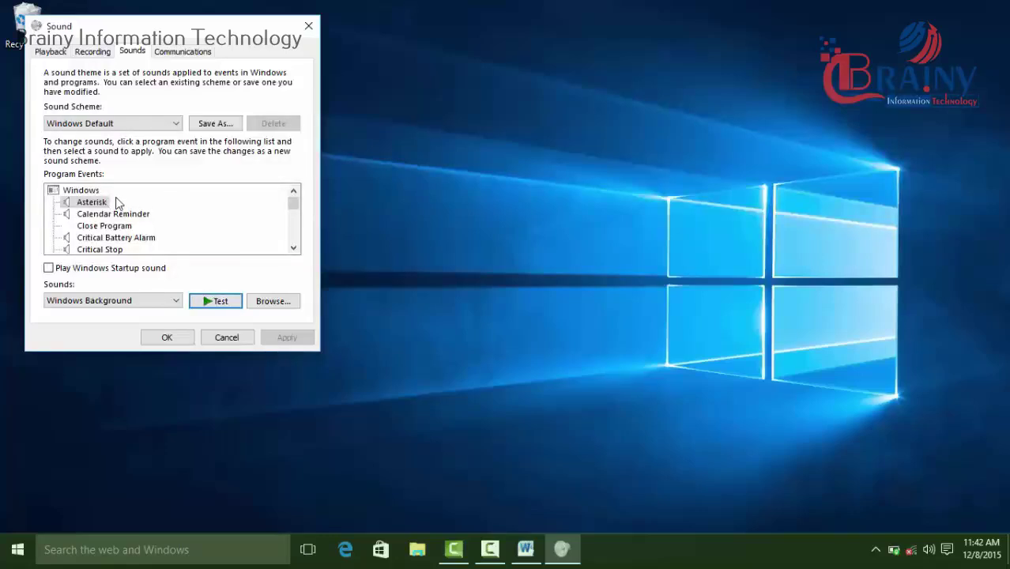
Step: Browse the available sound files for the Asterisk event and cancel without changing the sound scheme
click(93, 204)
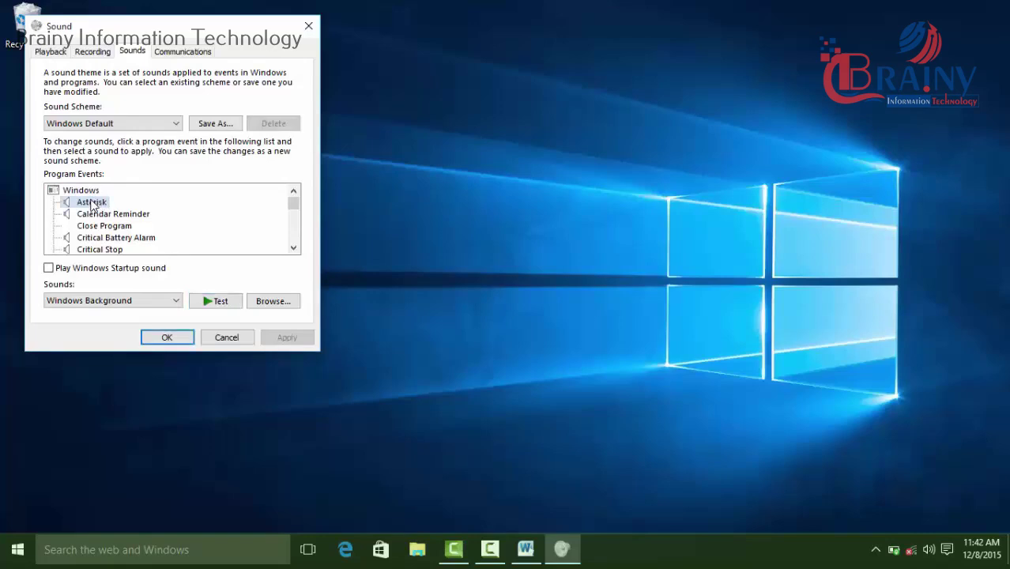
click(283, 302)
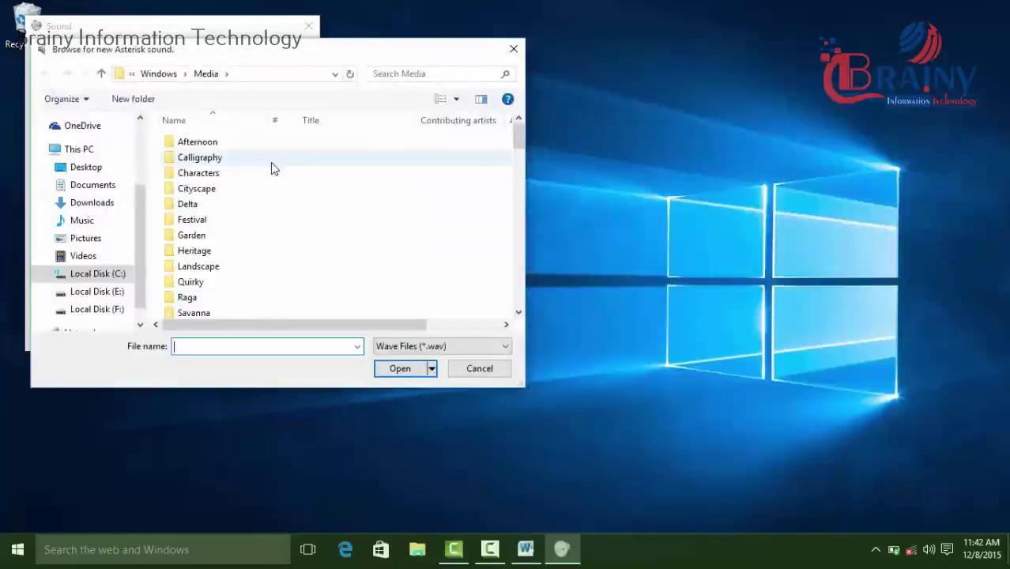
click(479, 369)
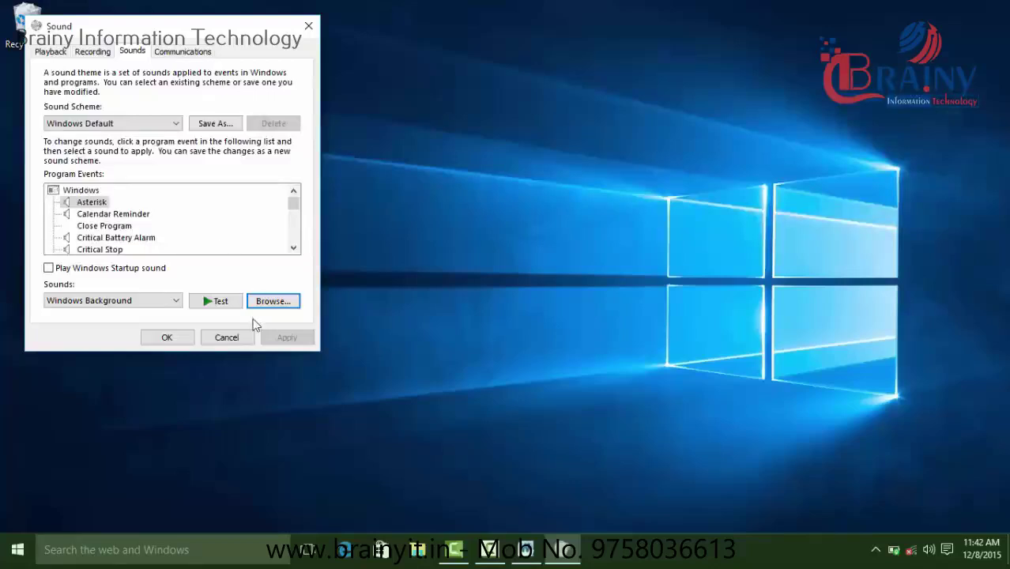
click(227, 337)
Step: Start the troubleshooter for sound problems
right_click(929, 550)
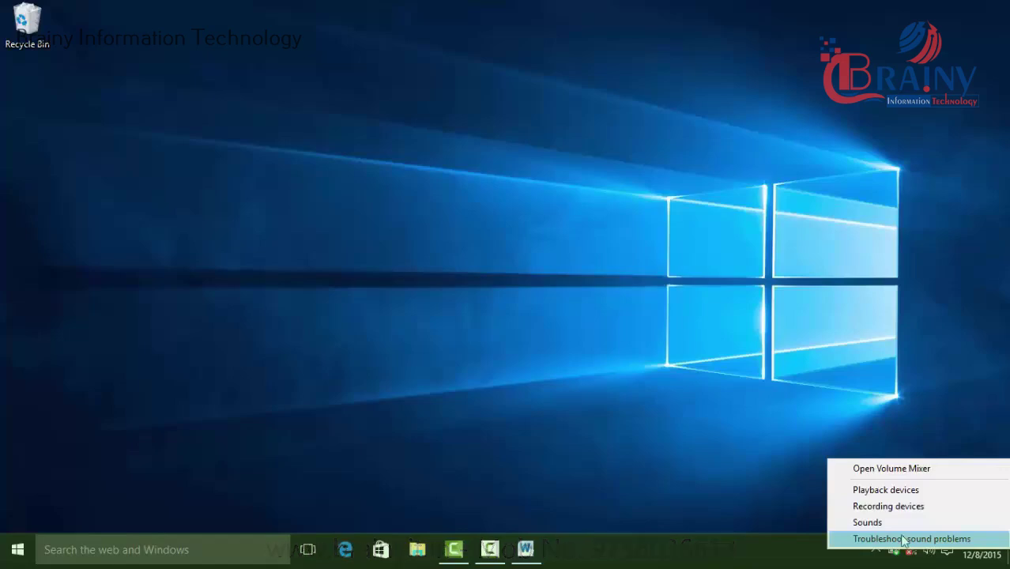
click(919, 541)
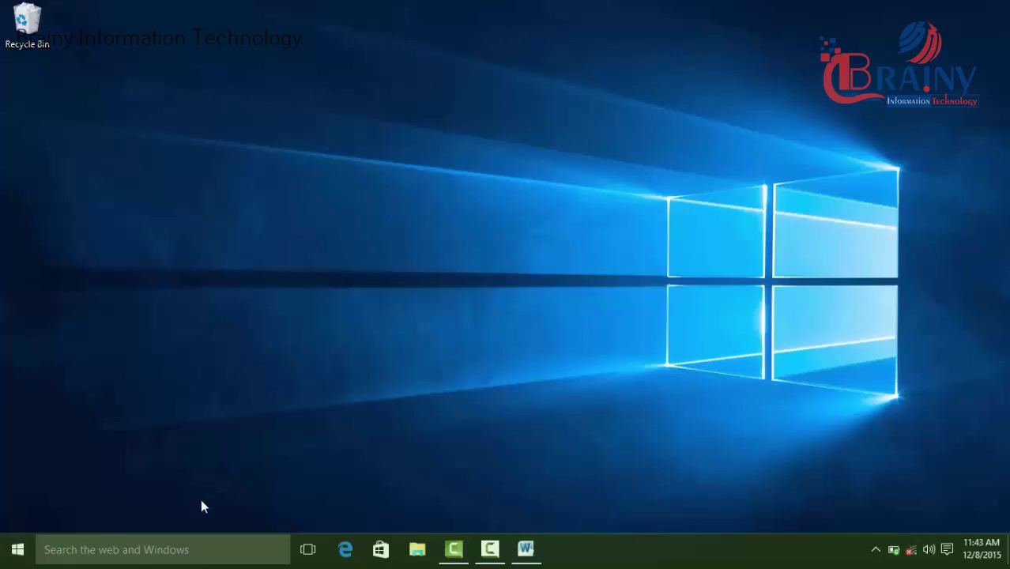
Step: View the connected devices in the Windows Settings app and return to the settings home page
click(17, 549)
click(34, 464)
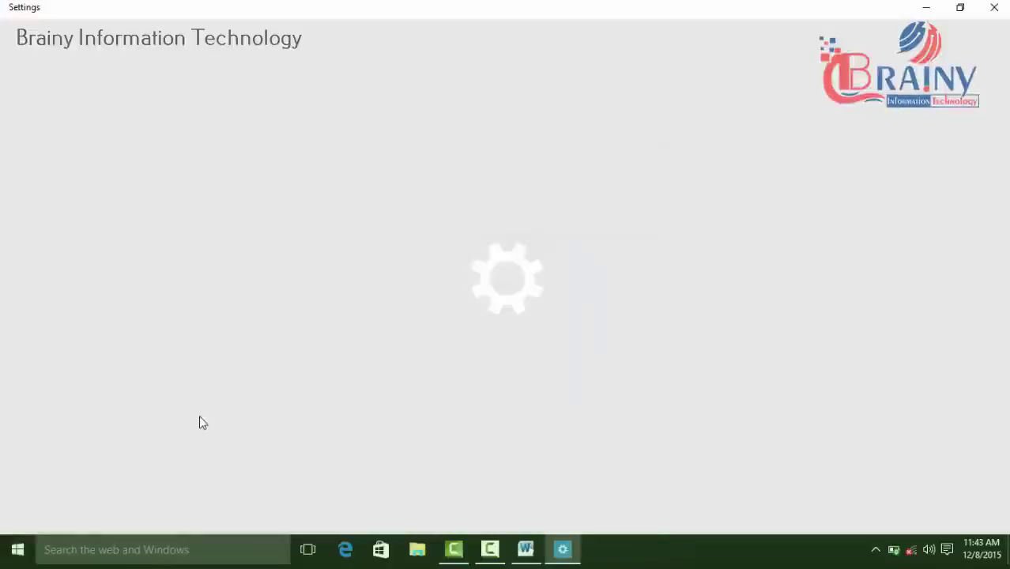
click(378, 184)
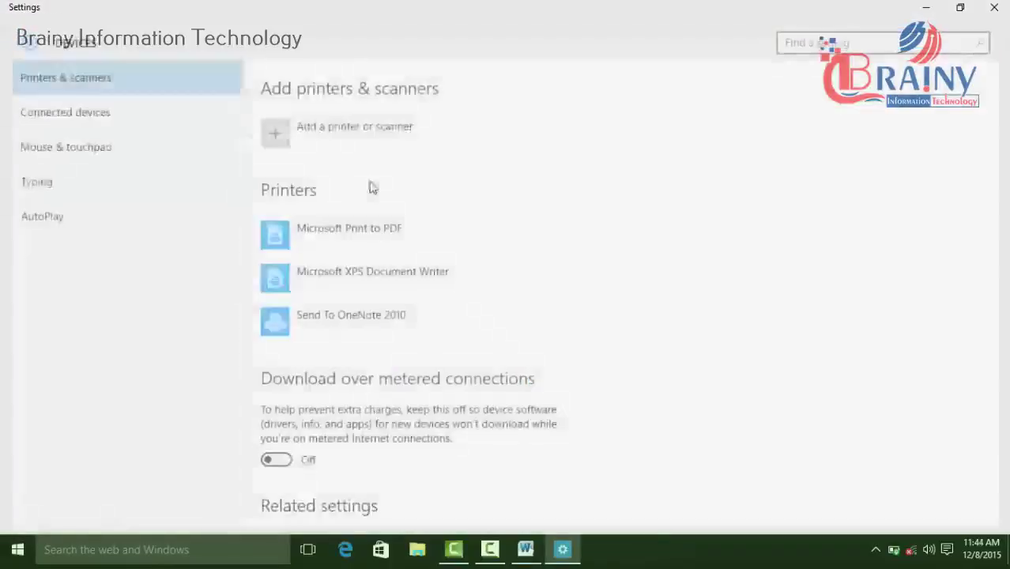
click(44, 119)
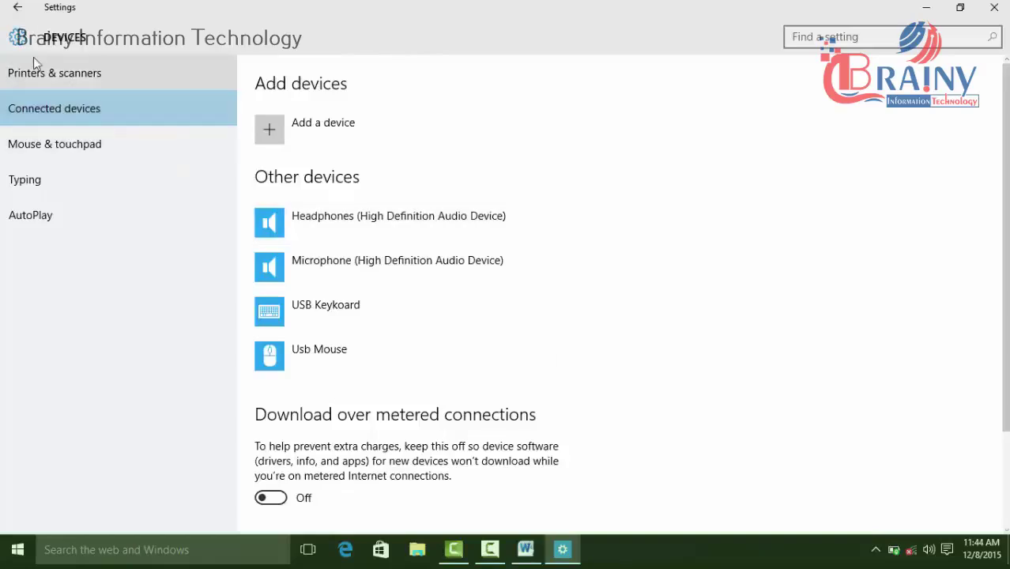
click(15, 8)
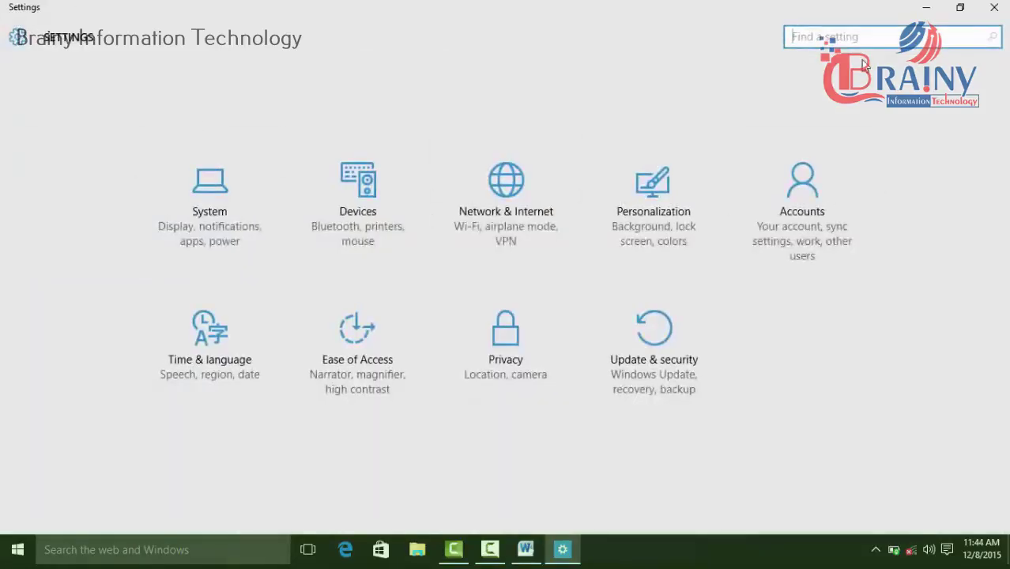
Step: Search the settings for "SOUND" and look through the results
click(829, 37)
text(S)
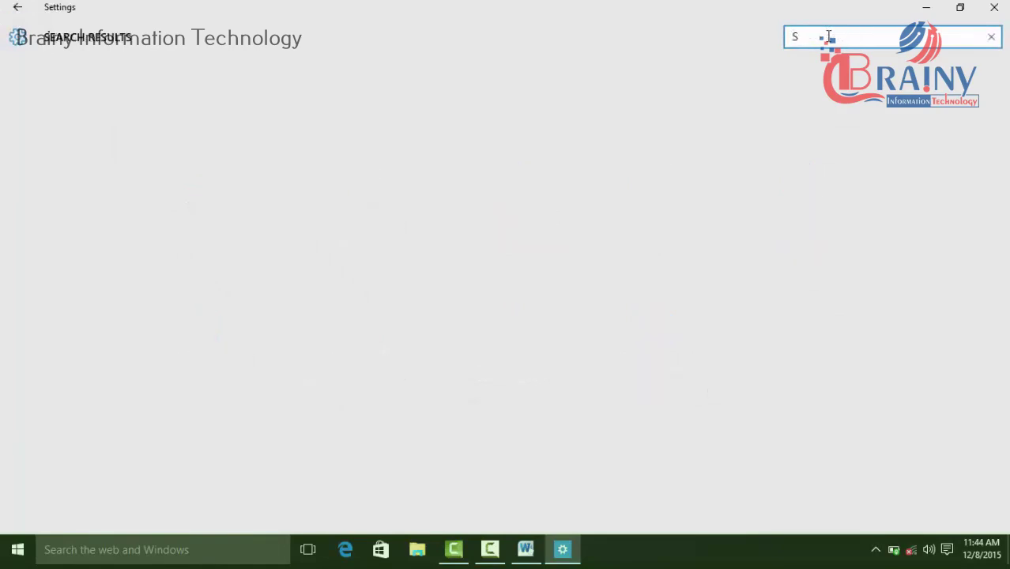
text(OUND)
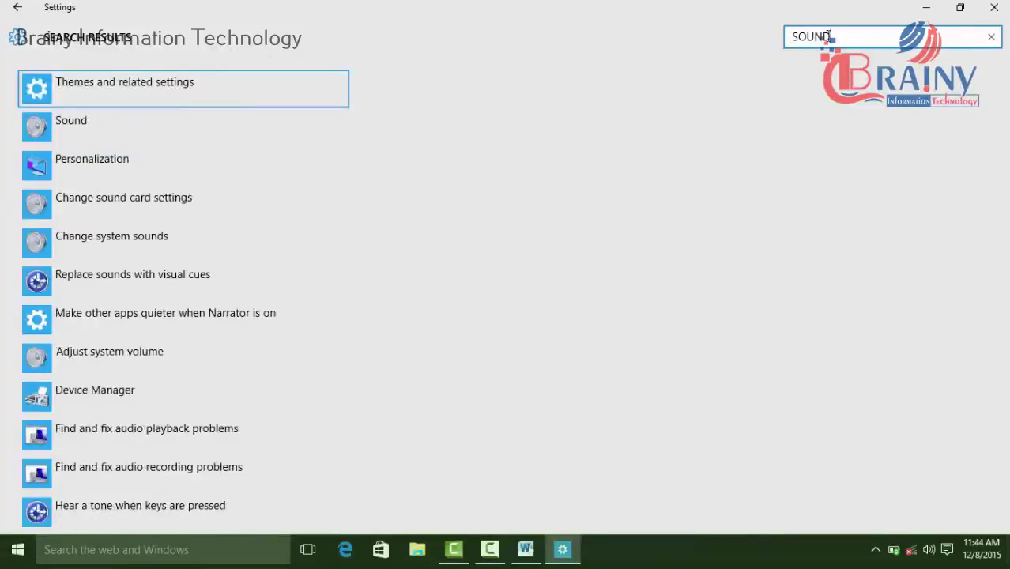
scroll(142, 320, down, 3)
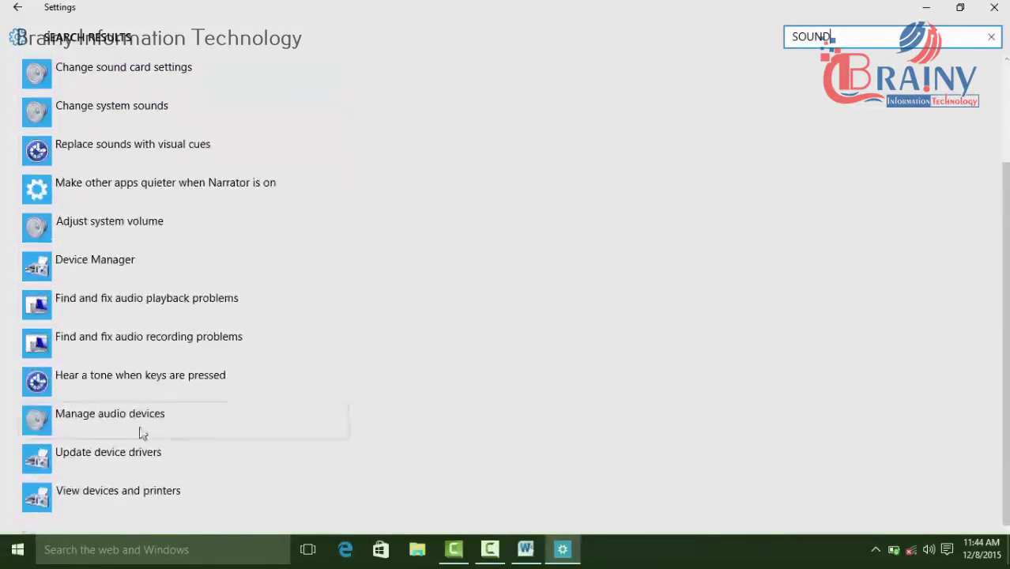
scroll(130, 459, up, 3)
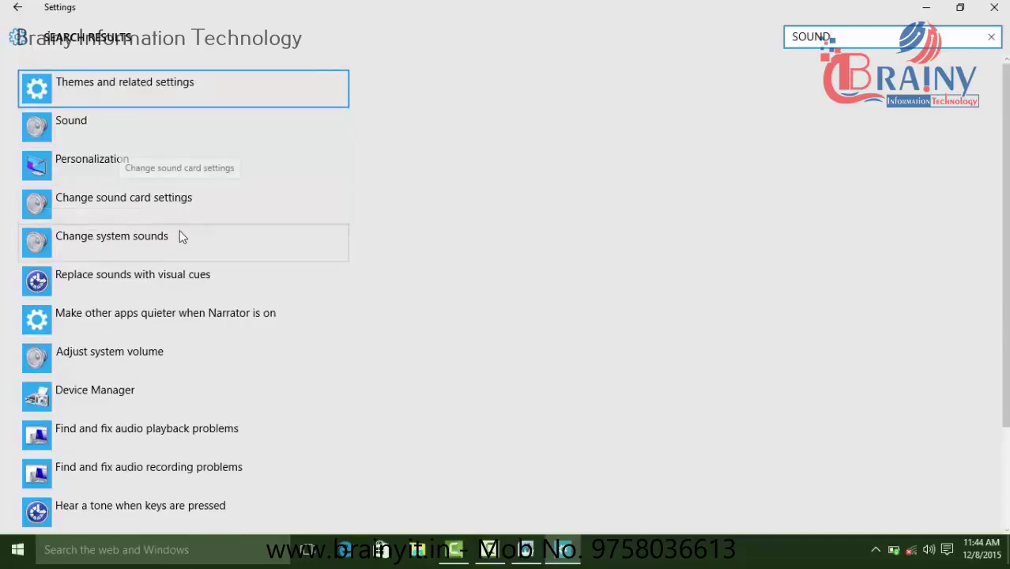
Step: Open the Adjust system volume setting, review the Volume Mixer levels, and close both the mixer and Settings
click(128, 351)
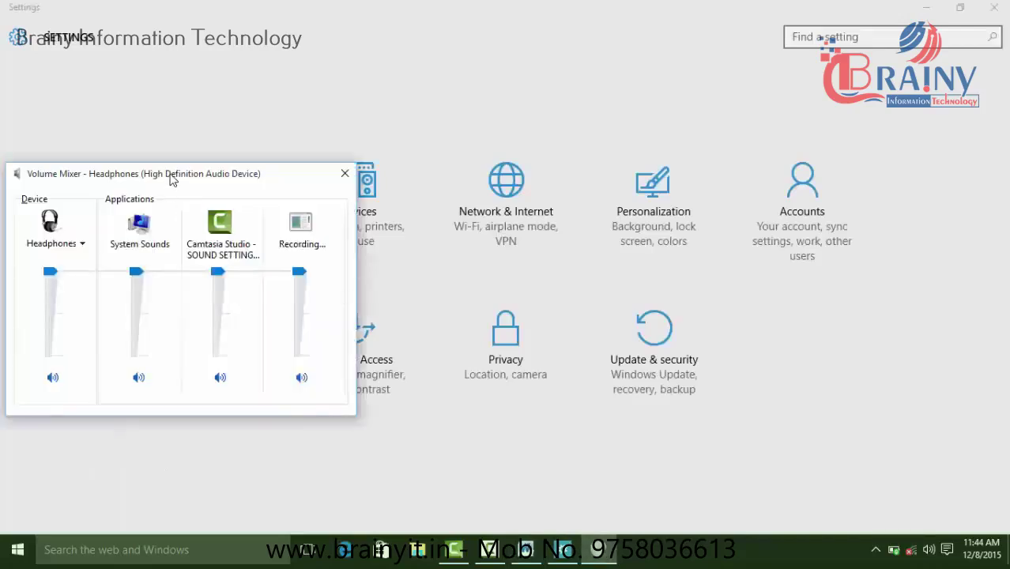
drag(172, 181, 370, 184)
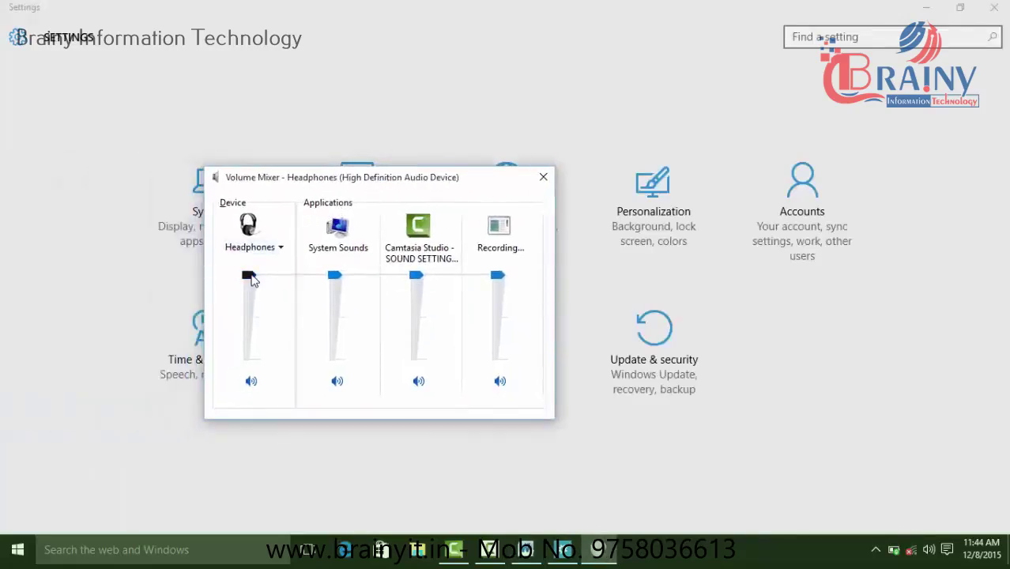
click(543, 177)
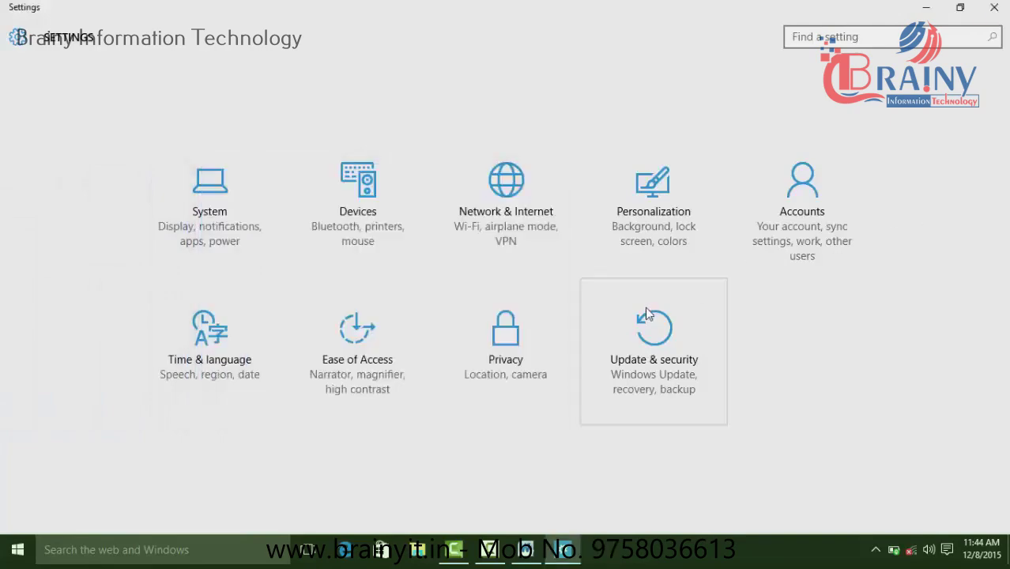
click(1004, 5)
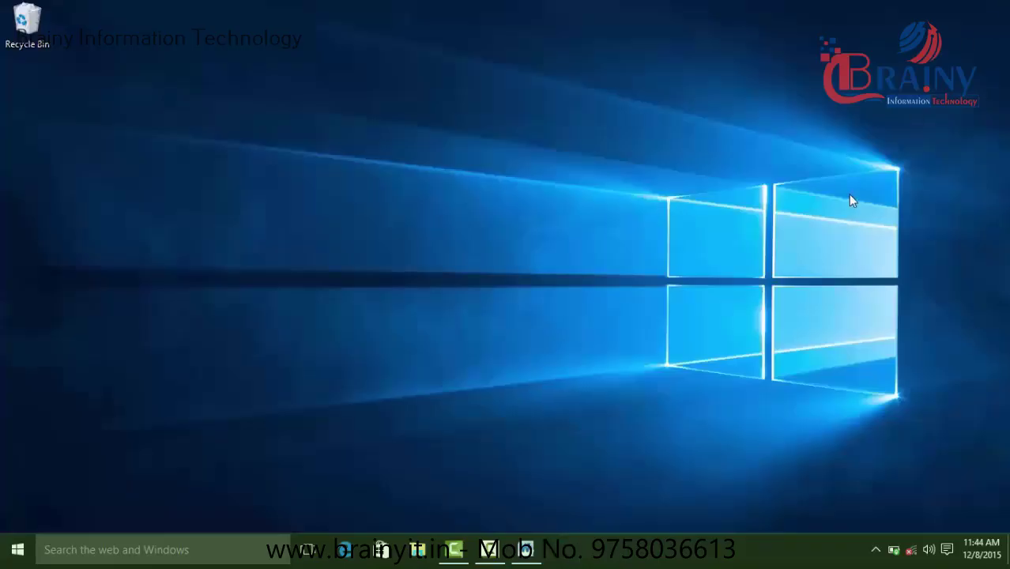